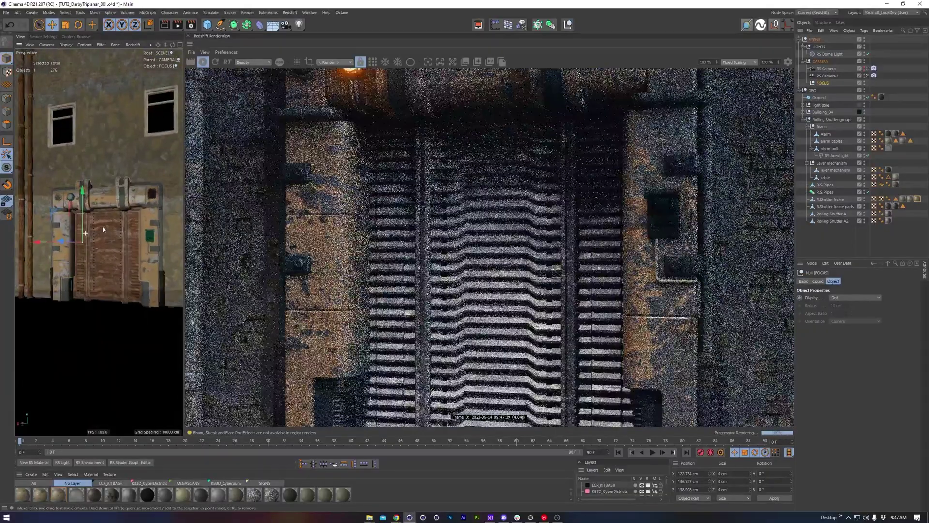
Examine the rolling shutter frame's metal texture up close from several angles, including its curved edges in the render.
scroll(116, 224, up, 2)
scroll(72, 251, up, 3)
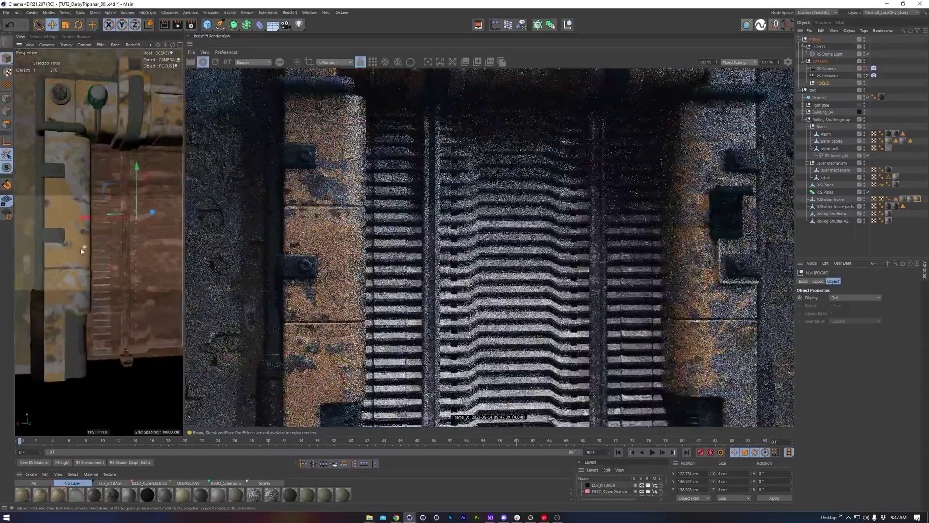
alt+drag(72, 253, 22, 252)
scroll(85, 246, down, 1)
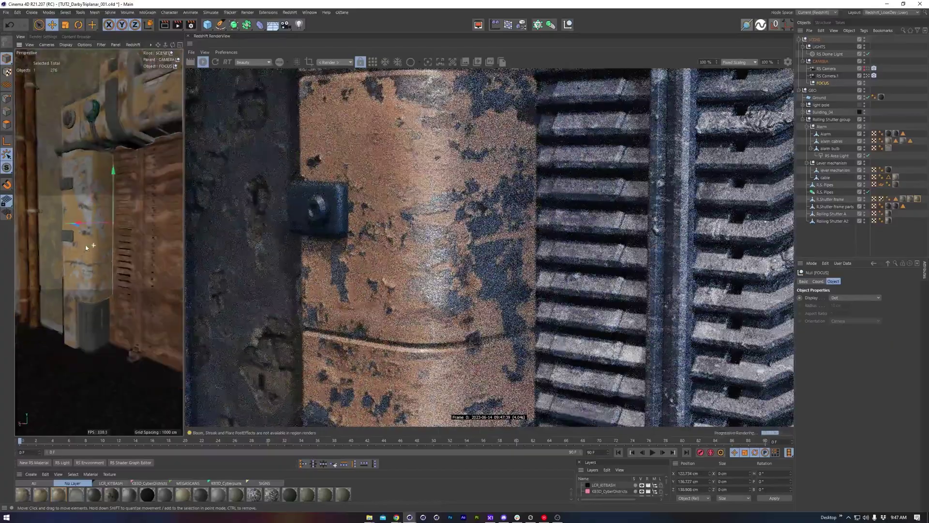
scroll(88, 246, down, 2)
alt+drag(86, 260, 119, 258)
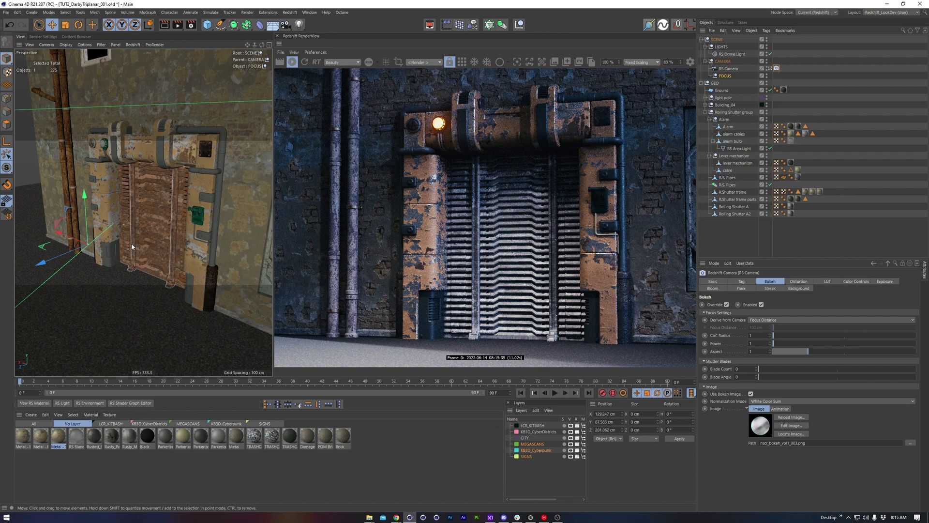
alt+right_drag(103, 243, 136, 209)
alt+middle_drag(136, 209, 147, 296)
alt+drag(147, 295, 136, 140)
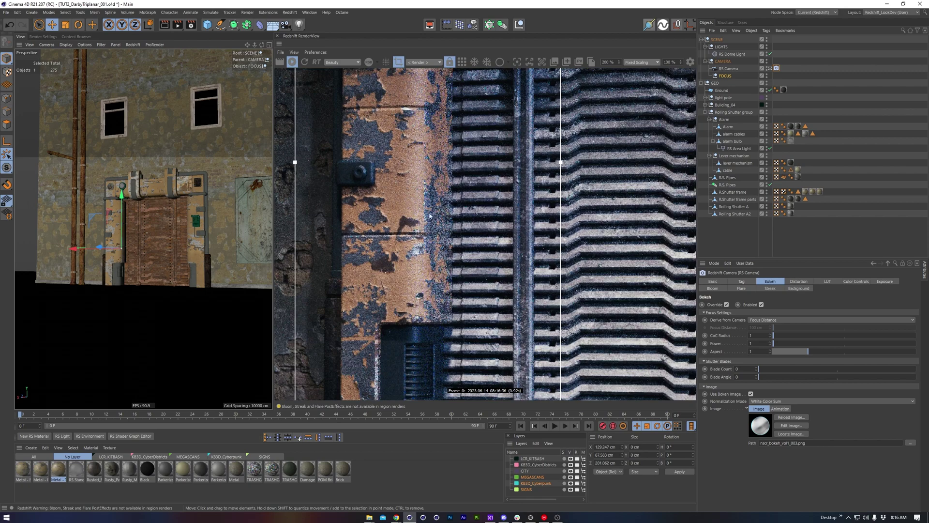
middle_drag(426, 95, 421, 184)
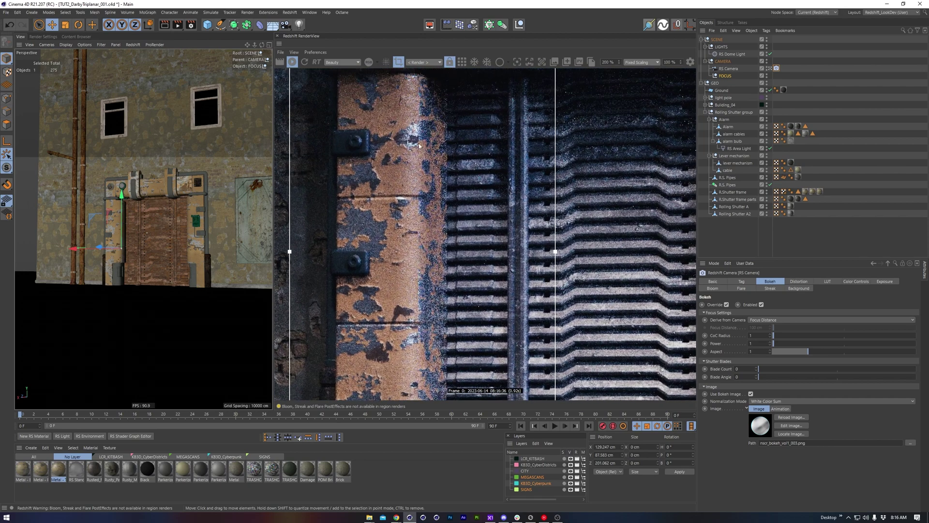
scroll(421, 271, down, 2)
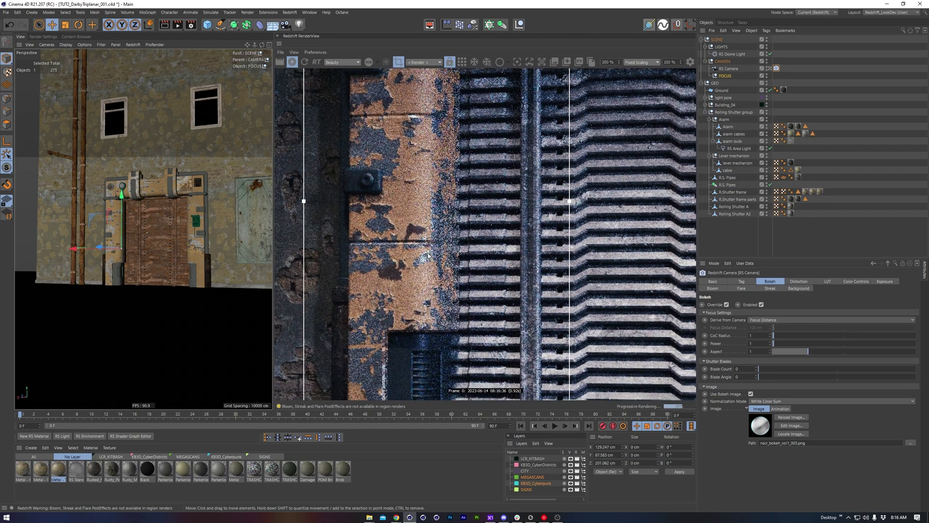
scroll(428, 255, down, 2)
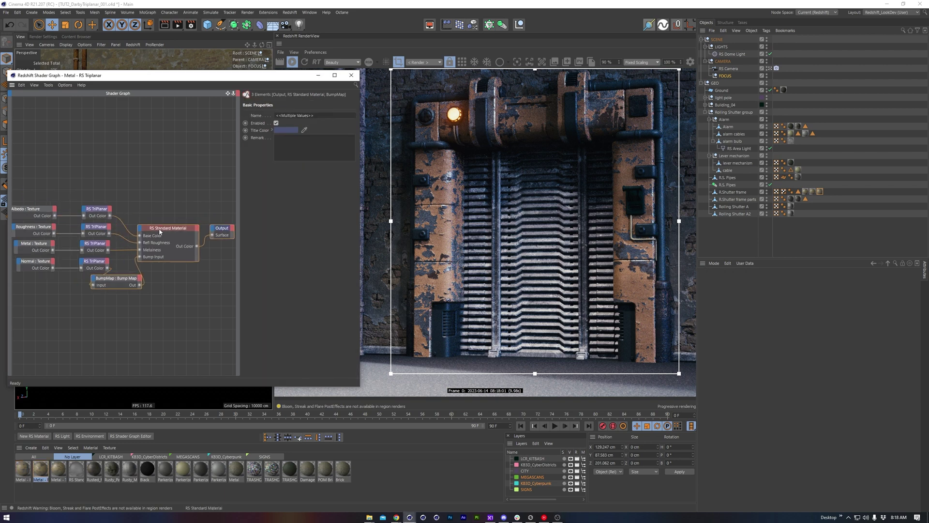
Set the scale of the four RS TriPlanar nodes in the Metal - RS Triplanar material to 0.002 on each axis.
drag(158, 232, 181, 231)
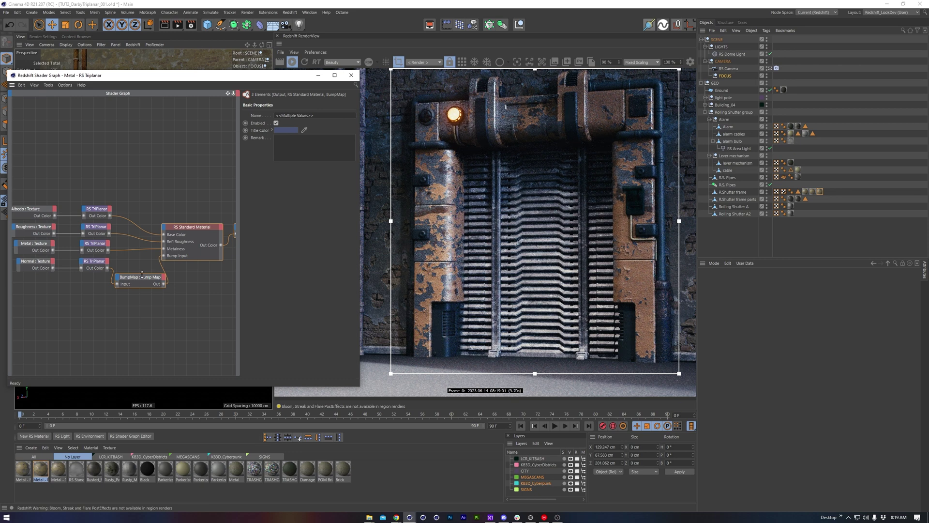
click(122, 294)
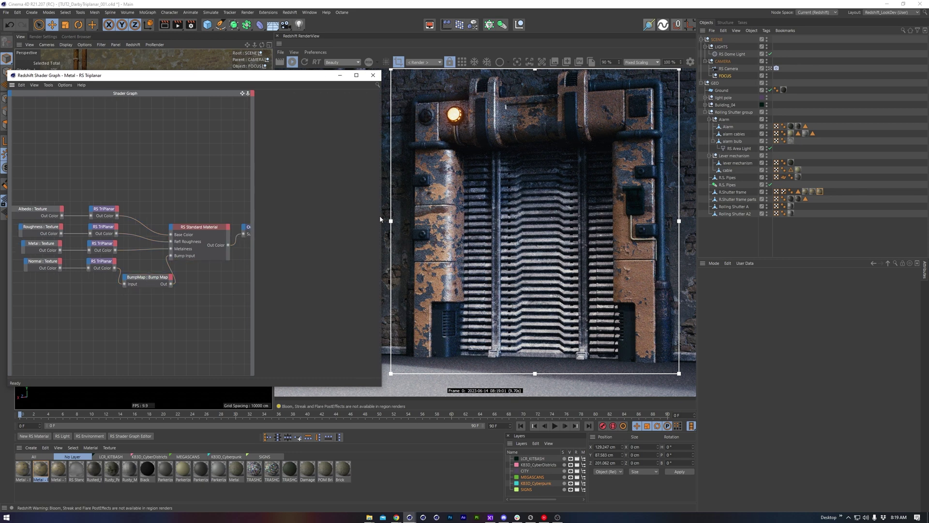
scroll(445, 182, up, 4)
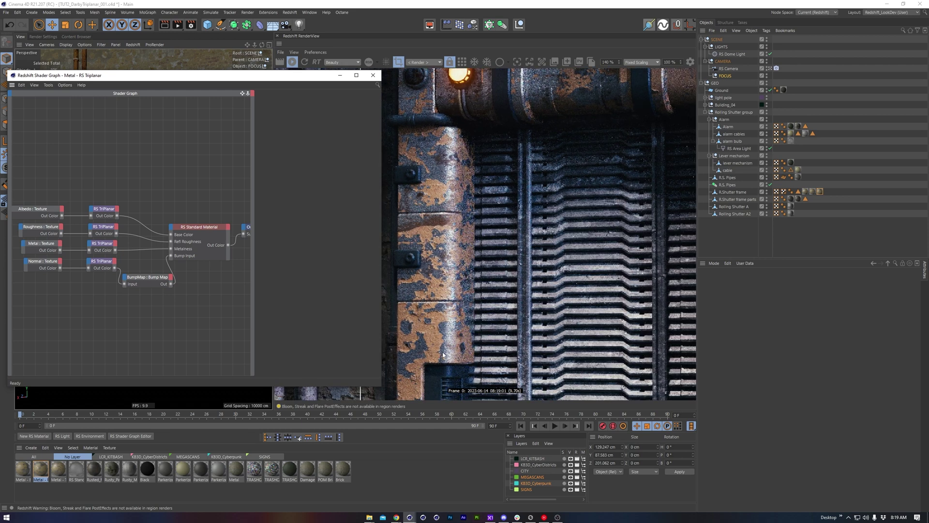
middle_drag(445, 356, 461, 328)
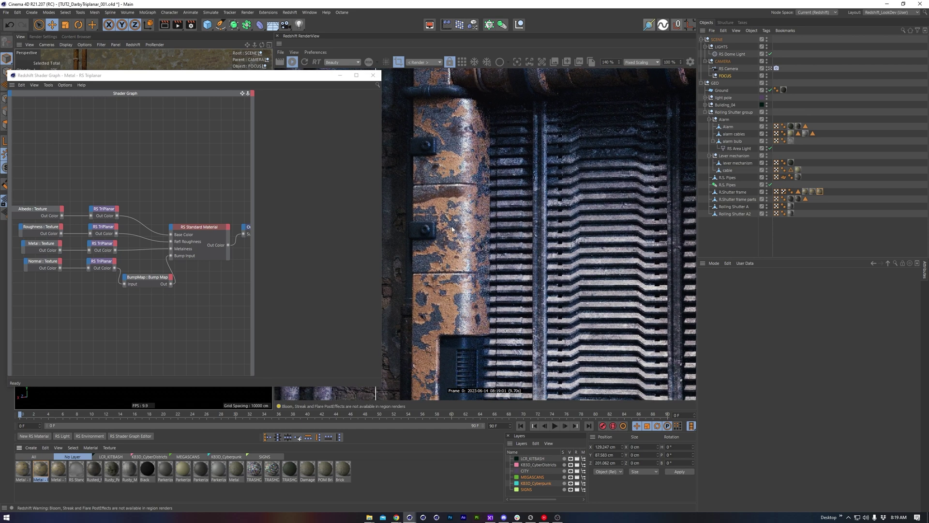
click(107, 210)
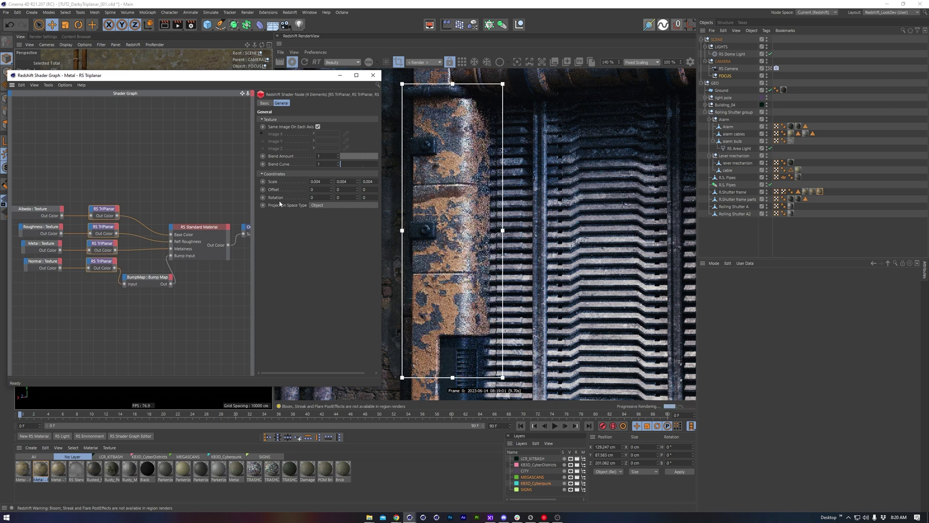
click(325, 181)
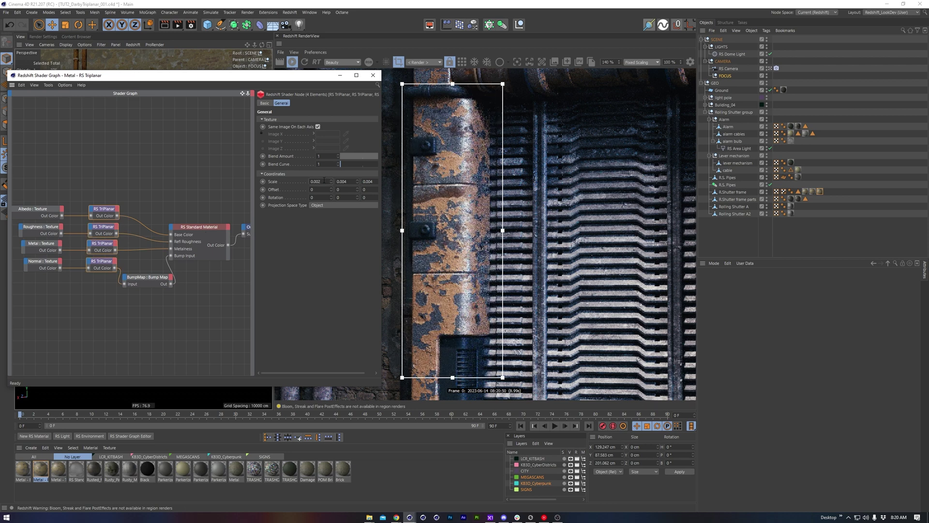
key(Tab)
key(BackSpace)
text(.002)
key(Tab)
text(.002)
key(Return)
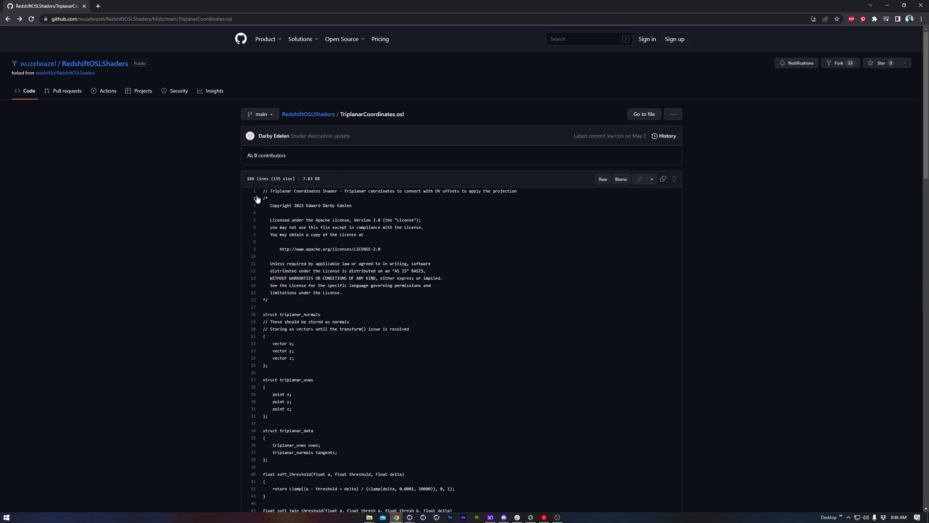
Find the triplanar shader in the RedshiftOSLShaders repository, then add an OSL shader node before the textures in the Metal - Triplanar OSL graph.
drag(262, 192, 272, 503)
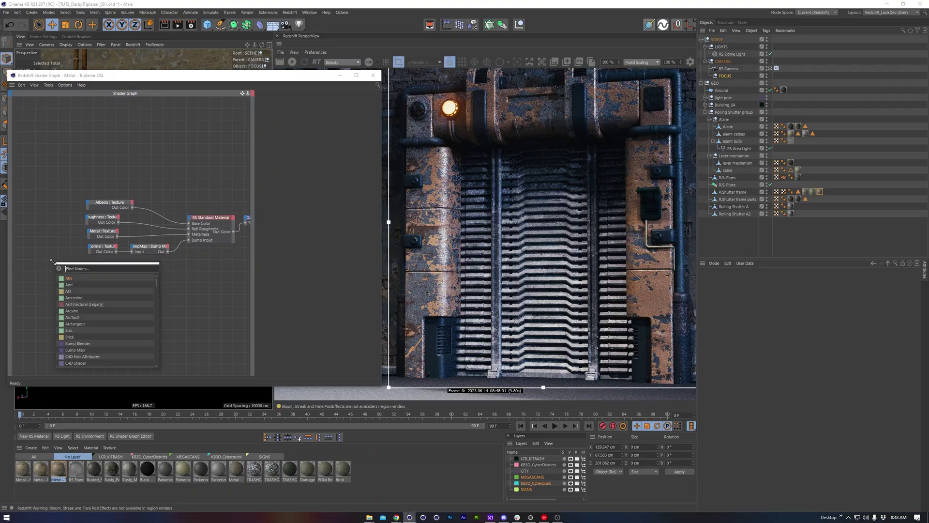
text(osL)
key(Return)
drag(54, 263, 42, 227)
Set the OSL node's source to Text, replace its code with the copied triplanar coordinates shader and compile it.
click(291, 103)
click(285, 158)
key(ctrl+a)
key(ctrl+v)
click(350, 344)
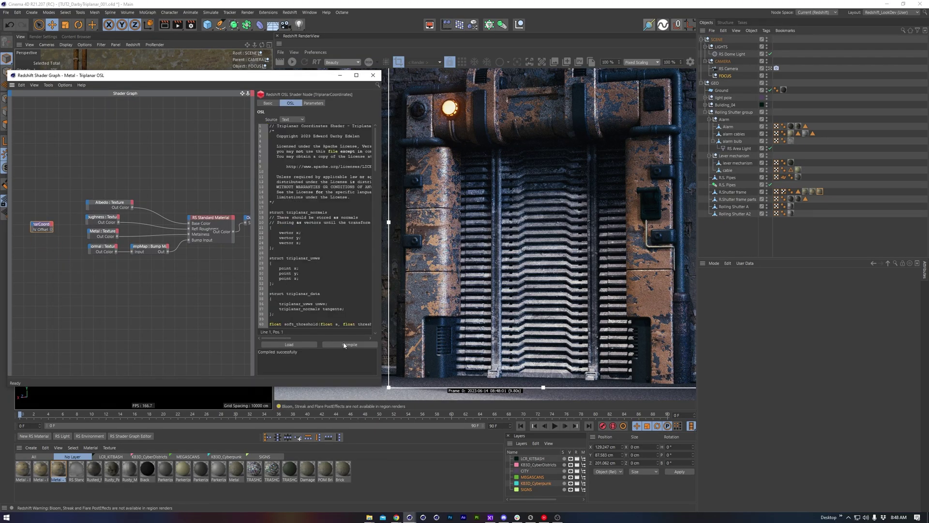
Connect the triplanar node's UV Offset to the Offset inputs of the texture nodes and start the live render.
click(312, 103)
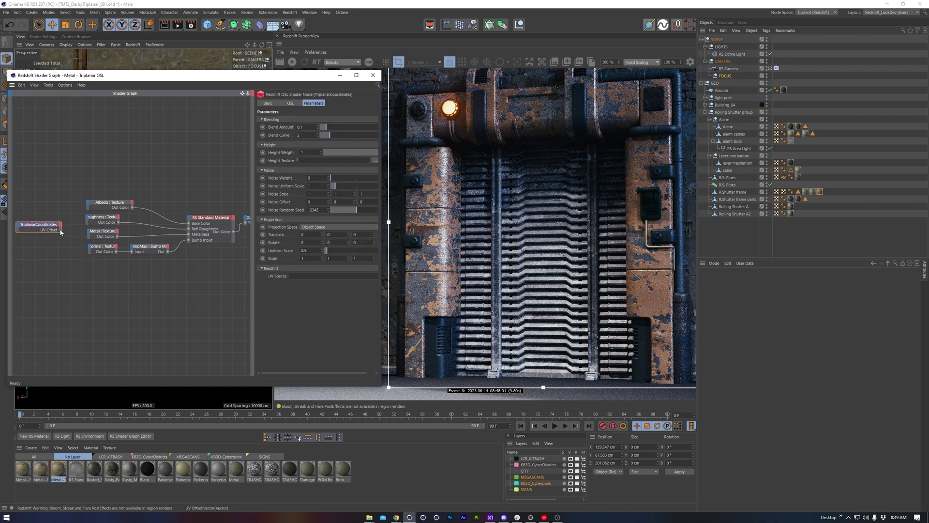
drag(57, 233, 139, 239)
drag(60, 230, 140, 261)
drag(60, 230, 140, 275)
click(293, 62)
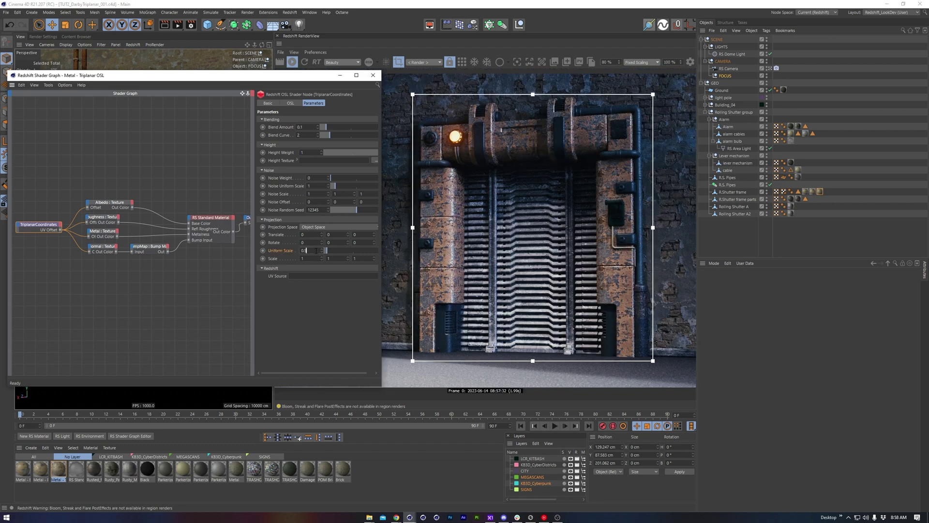
Set the Uniform Scale of the triplanar projection to 1.5.
key(Return)
text(1.5)
key(Return)
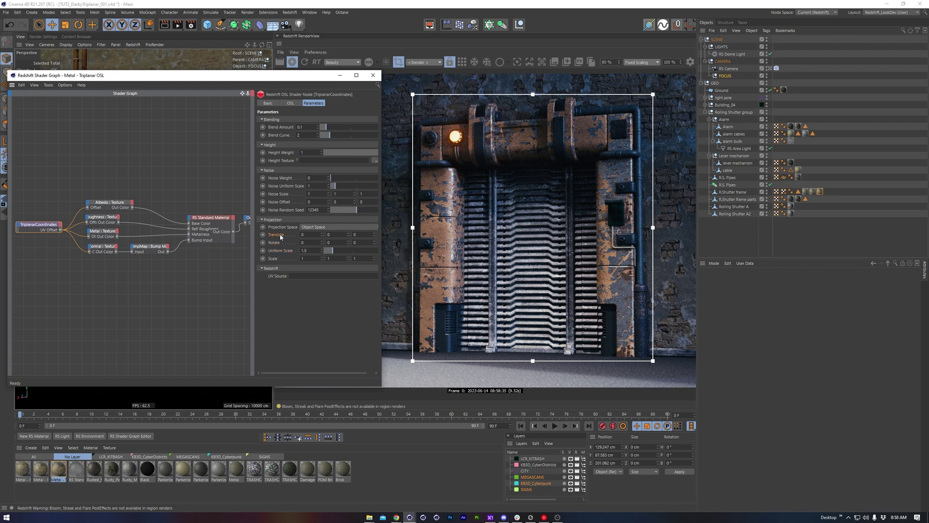
Set the triplanar node's Blend Amount to 1 and its Blend Curve to 10.
scroll(477, 185, up, 6)
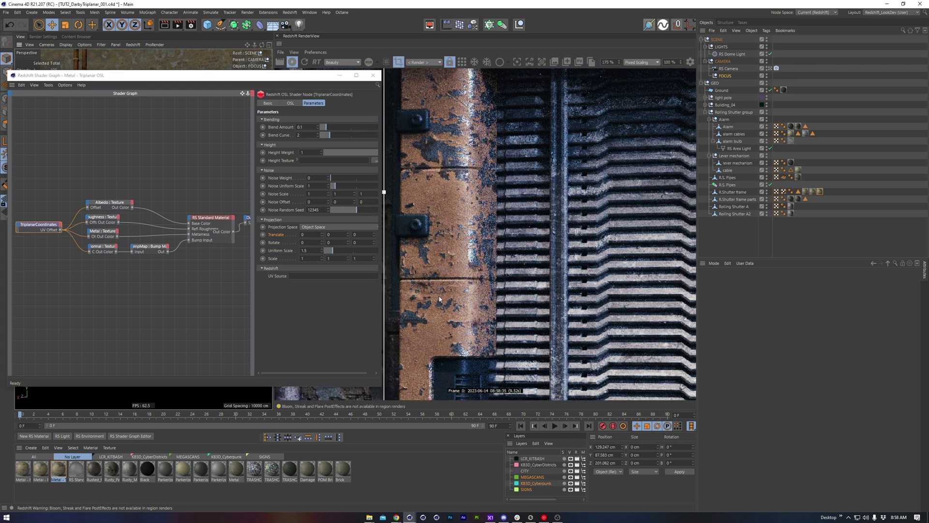
scroll(477, 184, down, 1)
click(308, 127)
double_click(308, 127)
text(11)
key(Return)
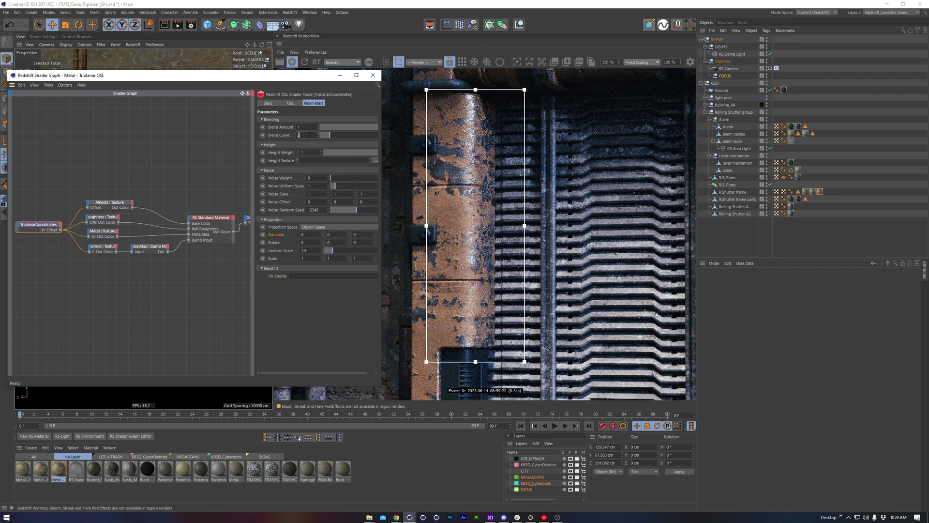
key(Return)
double_click(304, 135)
text(10)
key(Return)
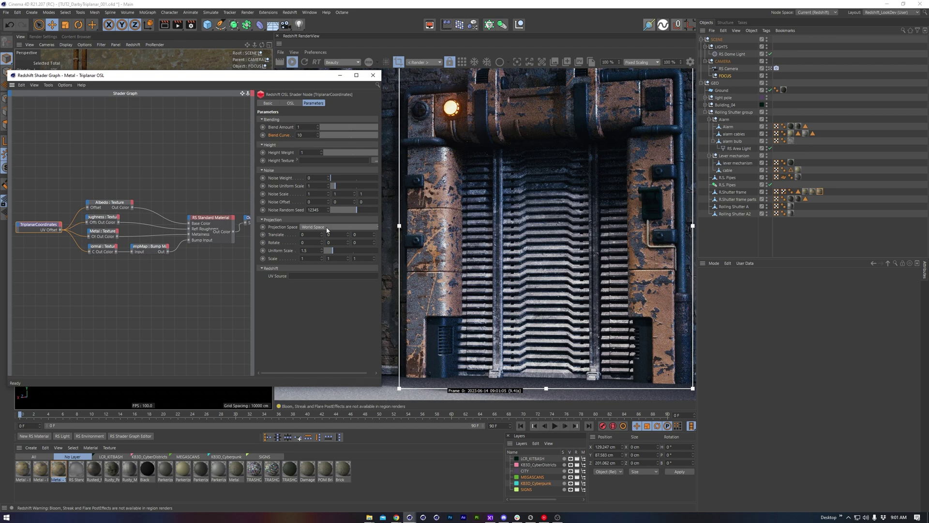
Set the Projection Space to Object Space and add the Edge Weight output to the triplanar coordinates node.
click(327, 228)
click(325, 235)
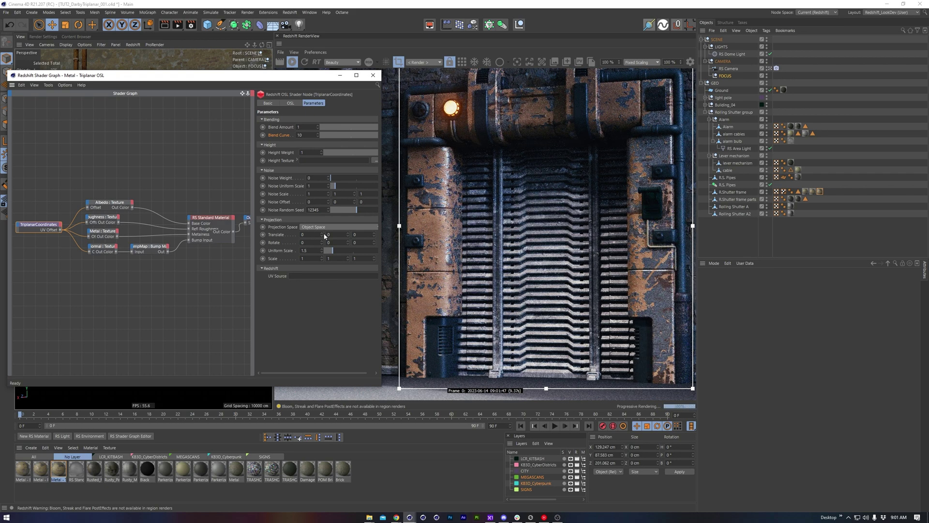
click(60, 224)
click(75, 232)
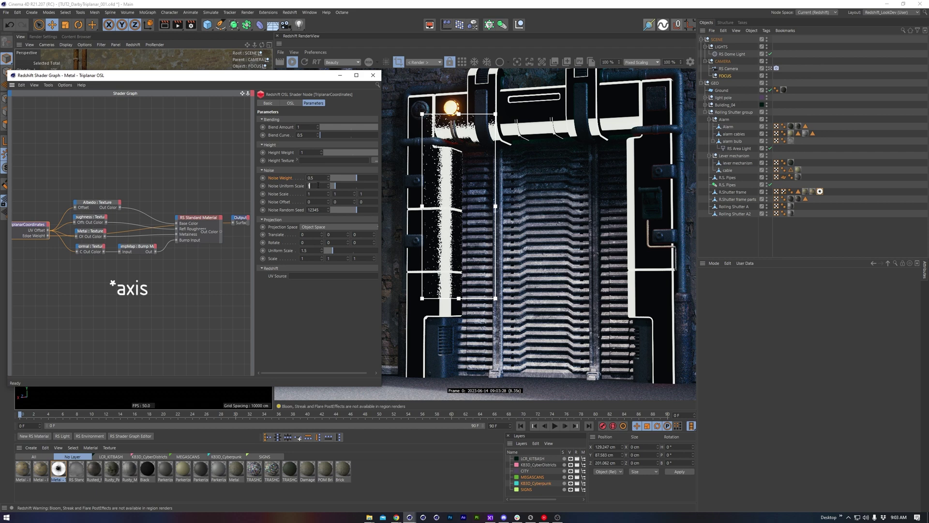
Set the Noise Uniform Scale to 5 and redraw the render region around the whole shutter.
text(5)
key(Return)
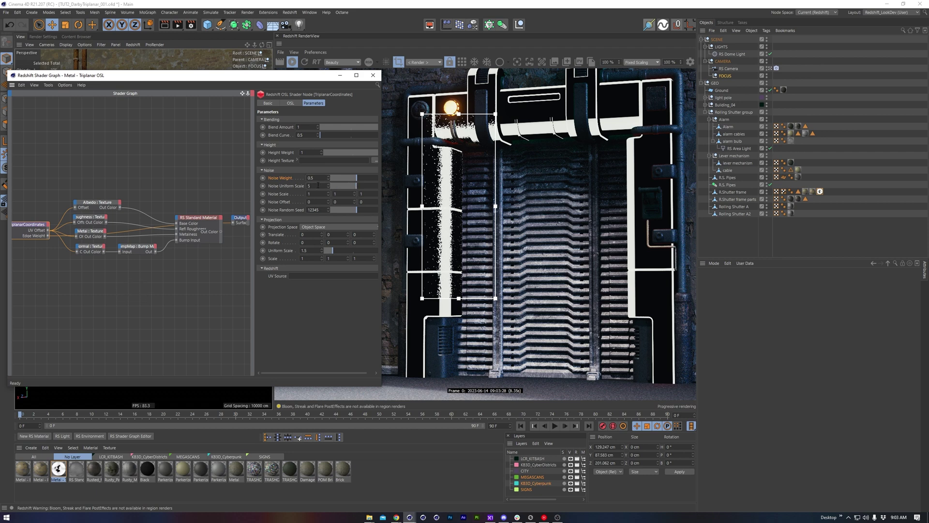
double_click(323, 210)
key(Return)
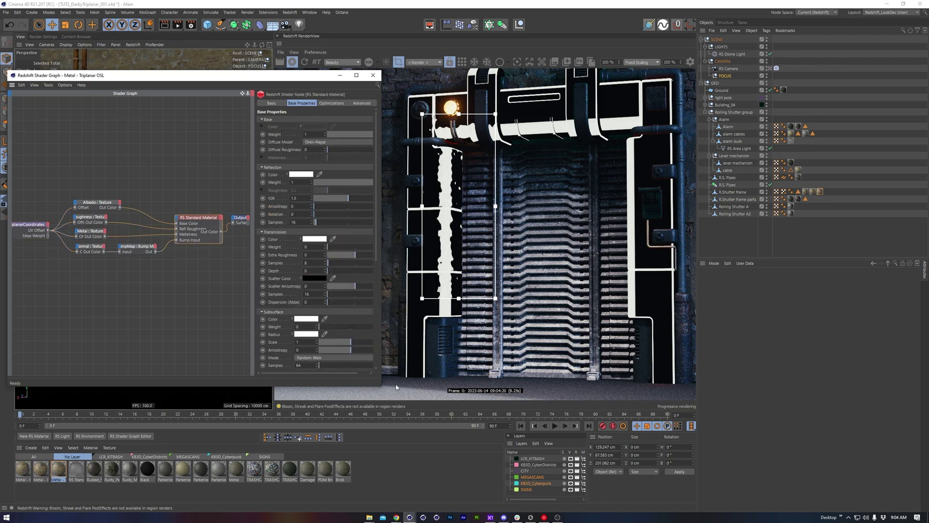
drag(396, 388, 693, 63)
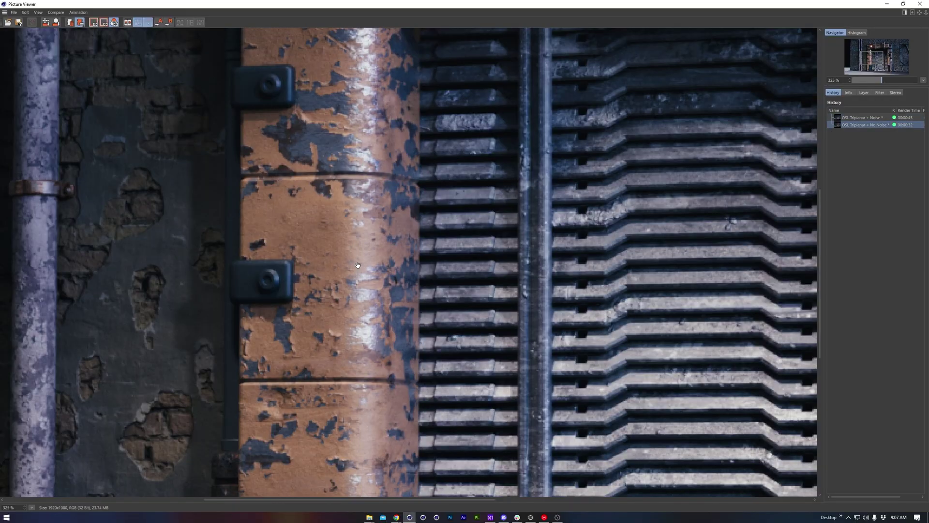
Compare the OSL Triplanar + Noise and OSL Triplanar + No Noise renders across the shutter frame's edges and upper beam.
key(Up)
key(Down)
key(Up)
key(Down)
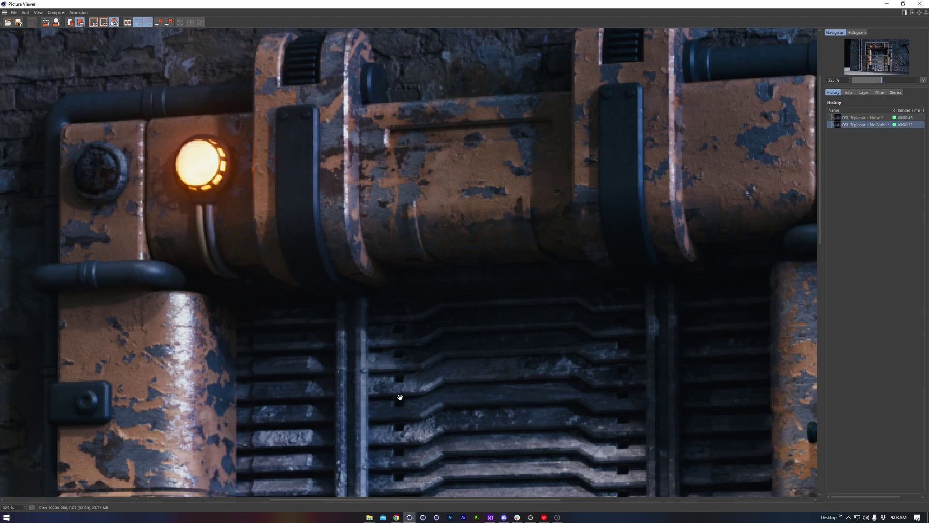
key(Up)
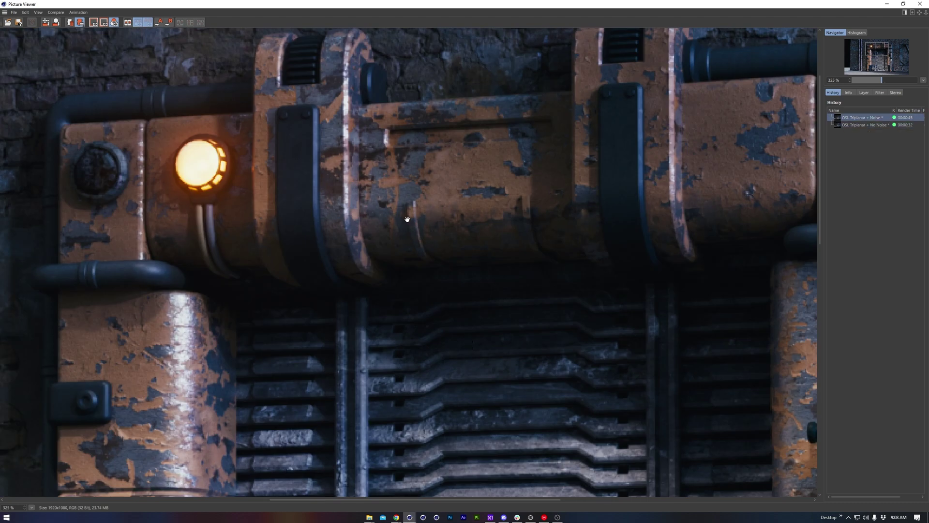
drag(498, 228, 422, 208)
drag(639, 193, 528, 186)
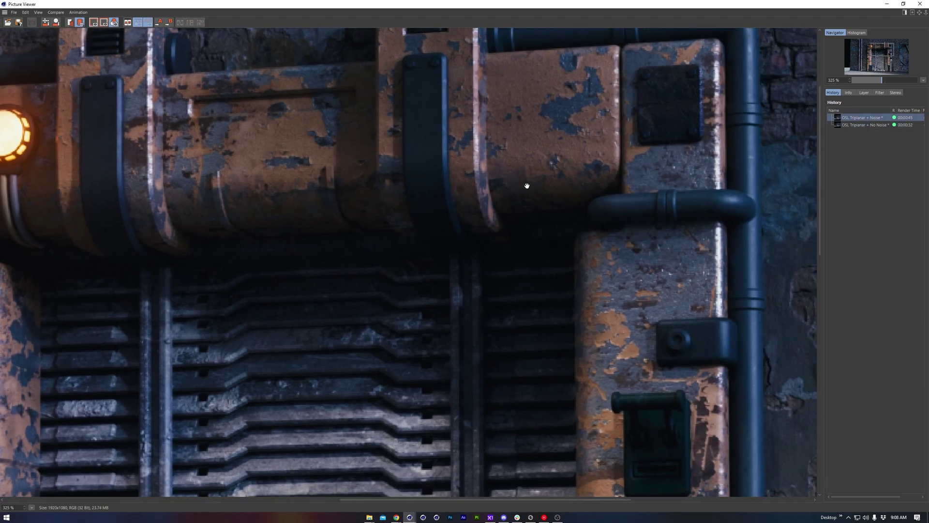
drag(619, 314, 606, 253)
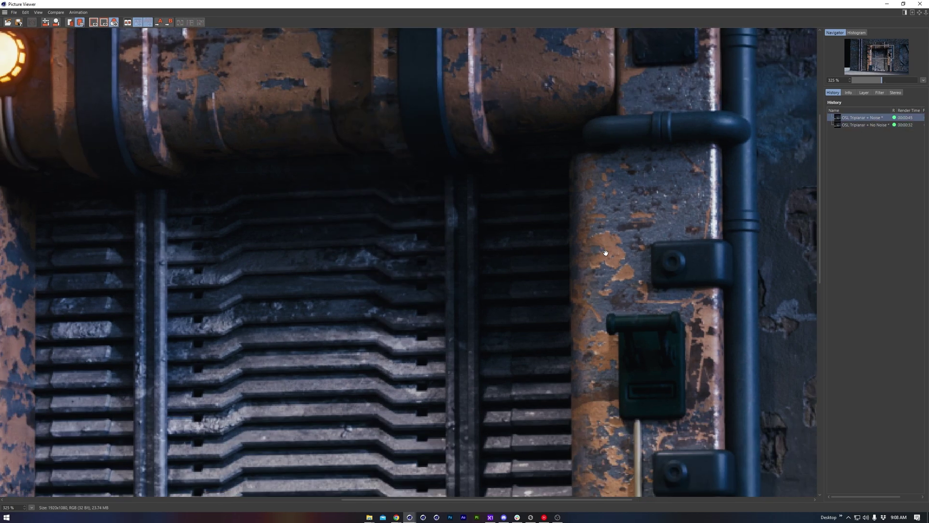
scroll(603, 252, down, 5)
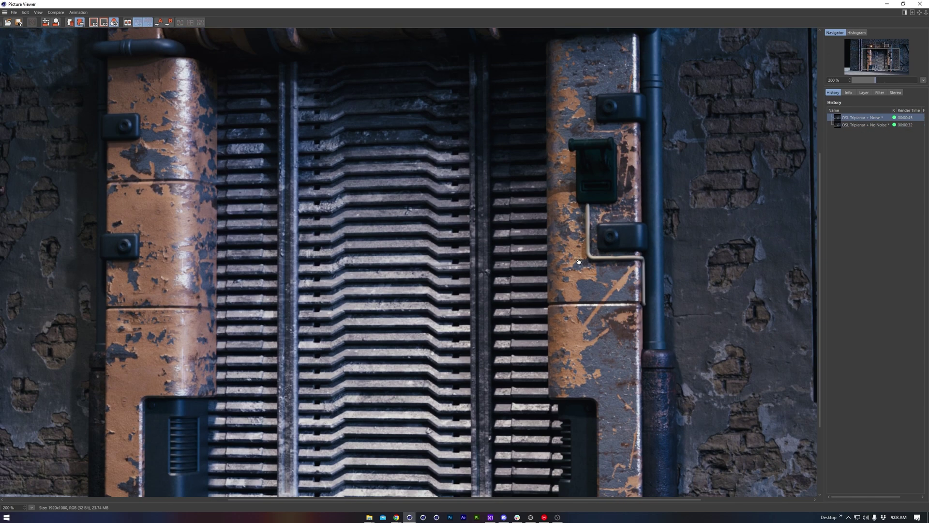
drag(578, 261, 561, 315)
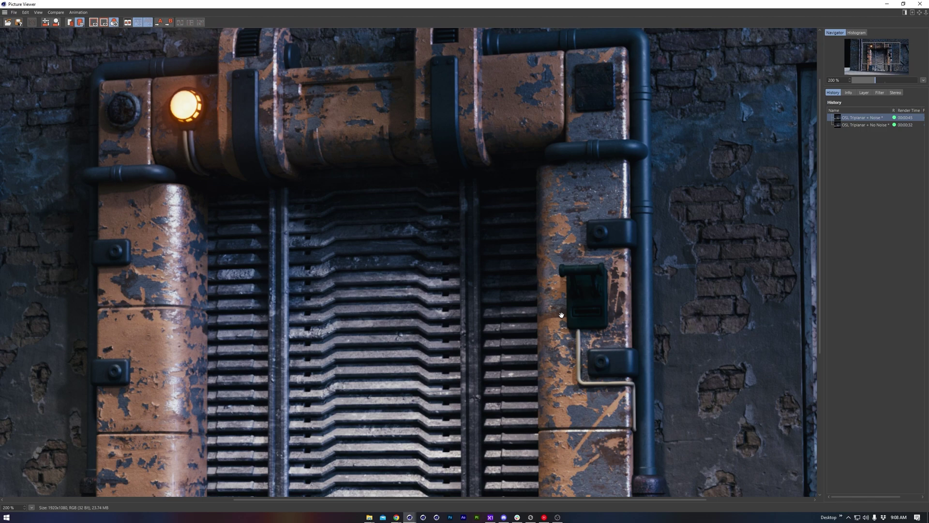
key(Down)
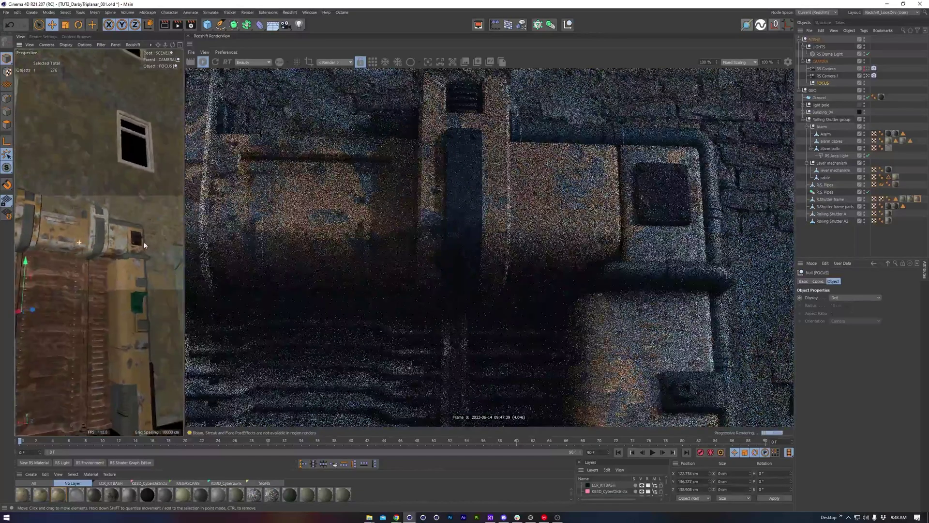
Inspect the shaded shutter frame in the live render from an angled view and from the front.
alt+middle_drag(118, 262, 118, 254)
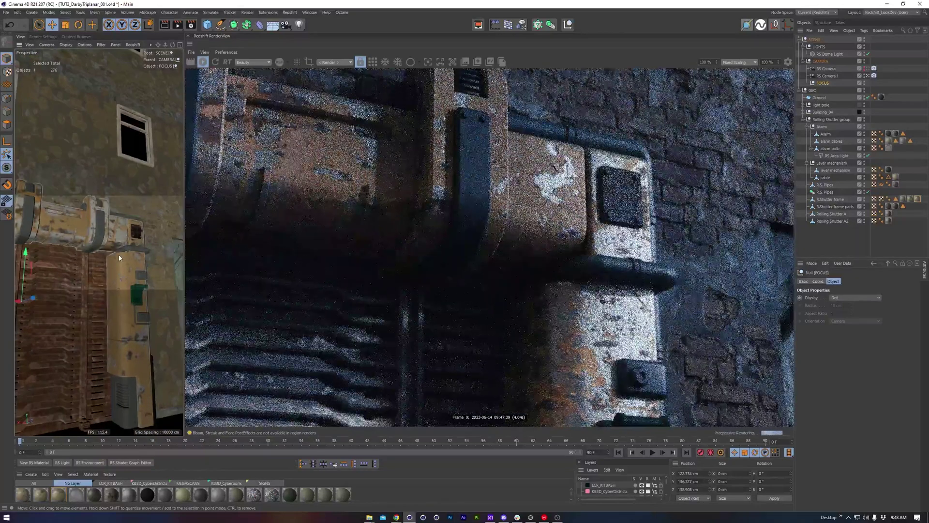
alt+drag(119, 258, 81, 222)
alt+right_drag(111, 237, 74, 241)
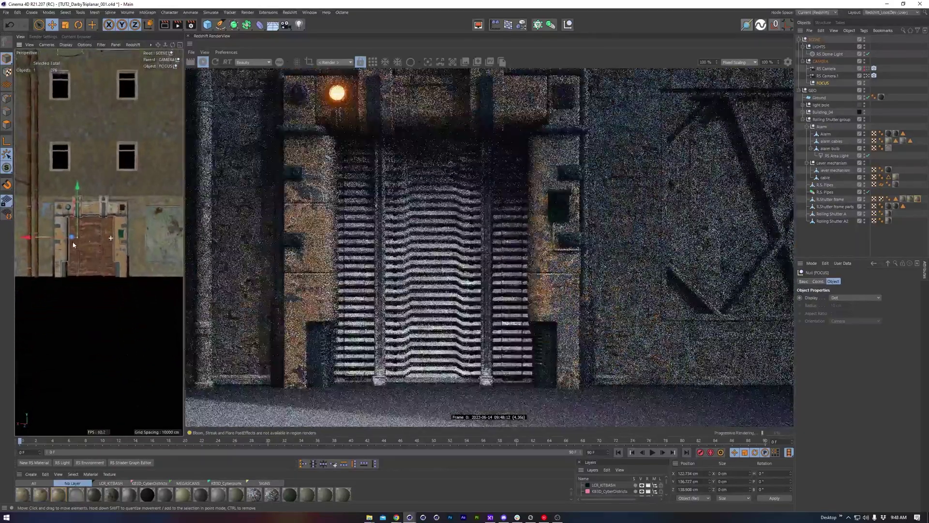
middle_drag(469, 243, 504, 258)
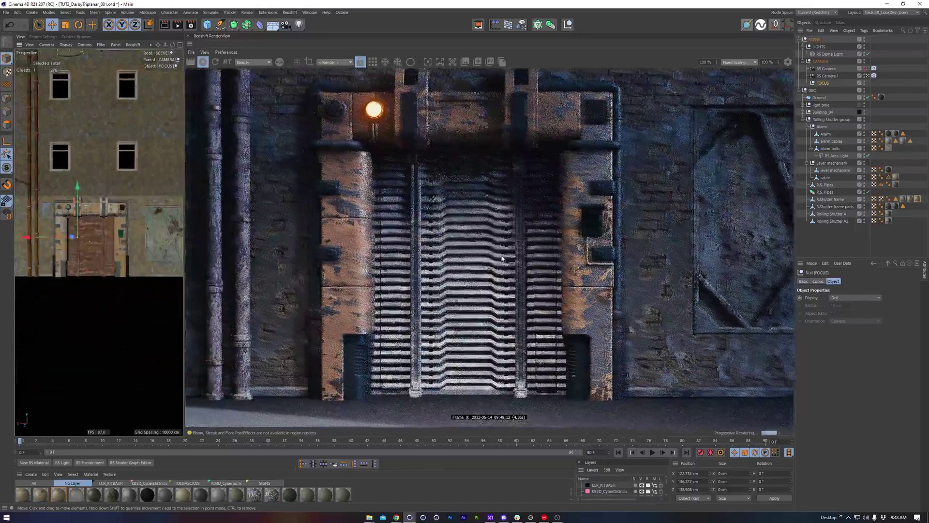